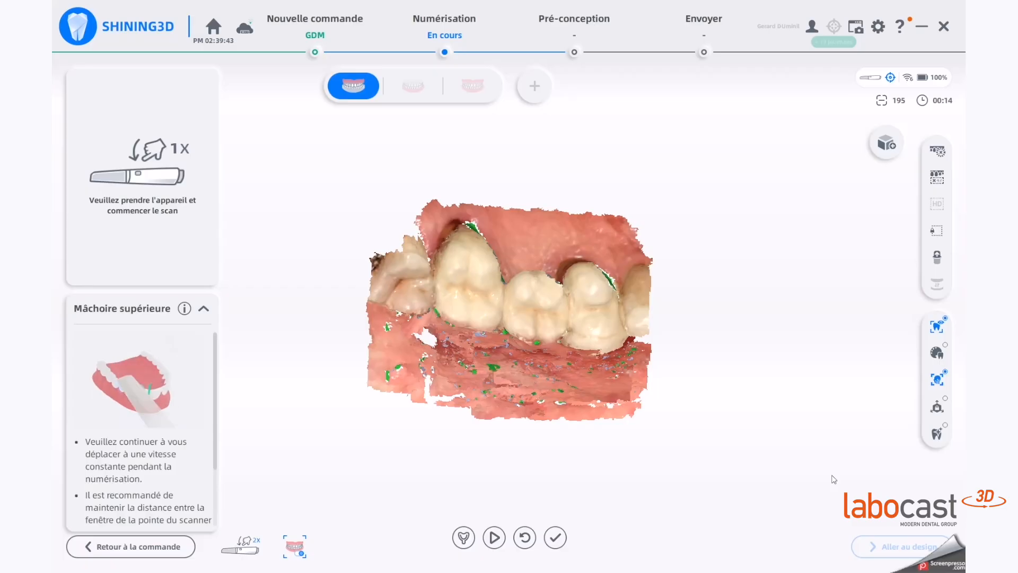
Step: Resume the intraoral scan of the upper jaw and continue capturing the teeth and gum
click(525, 538)
click(471, 332)
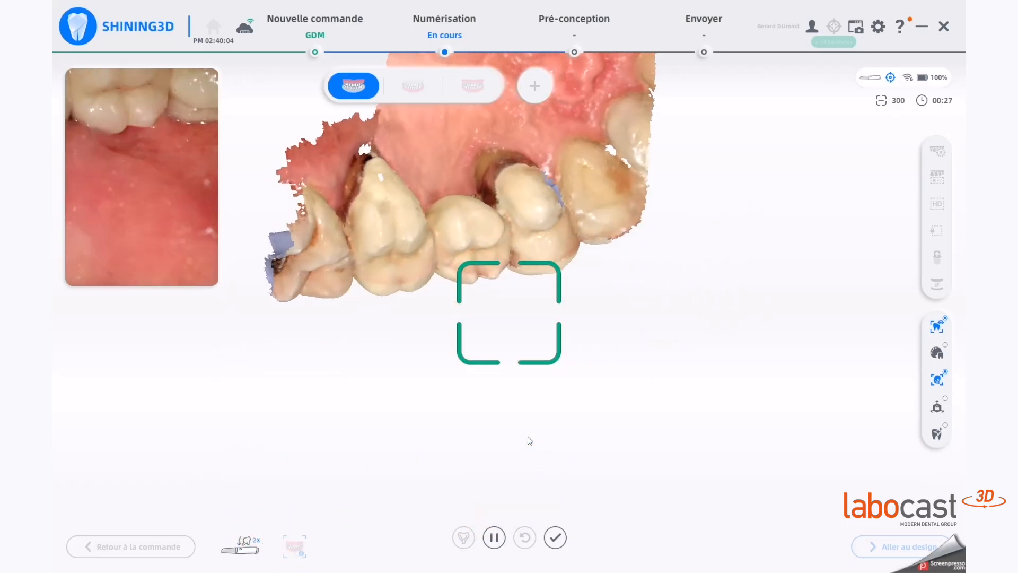
key(t)
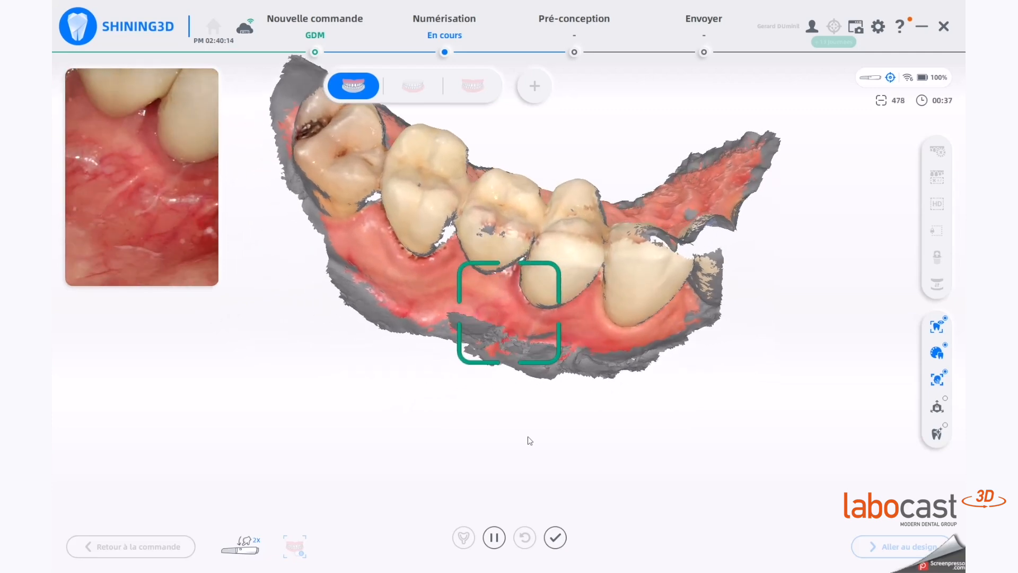
key(c)
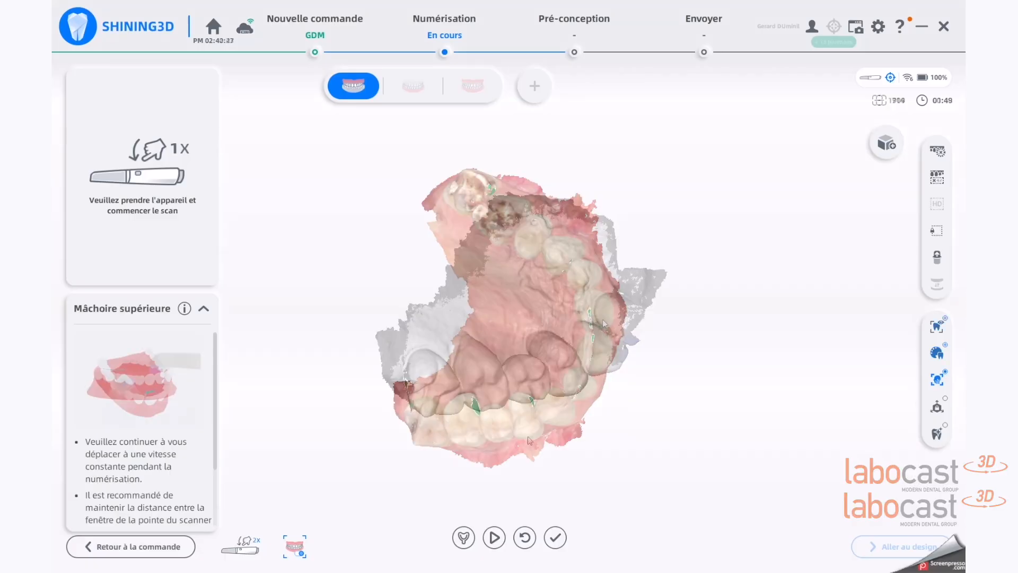
Step: Open the data editing tool on the upper jaw scan and set the brush size to 47
drag(565, 335, 474, 327)
click(937, 151)
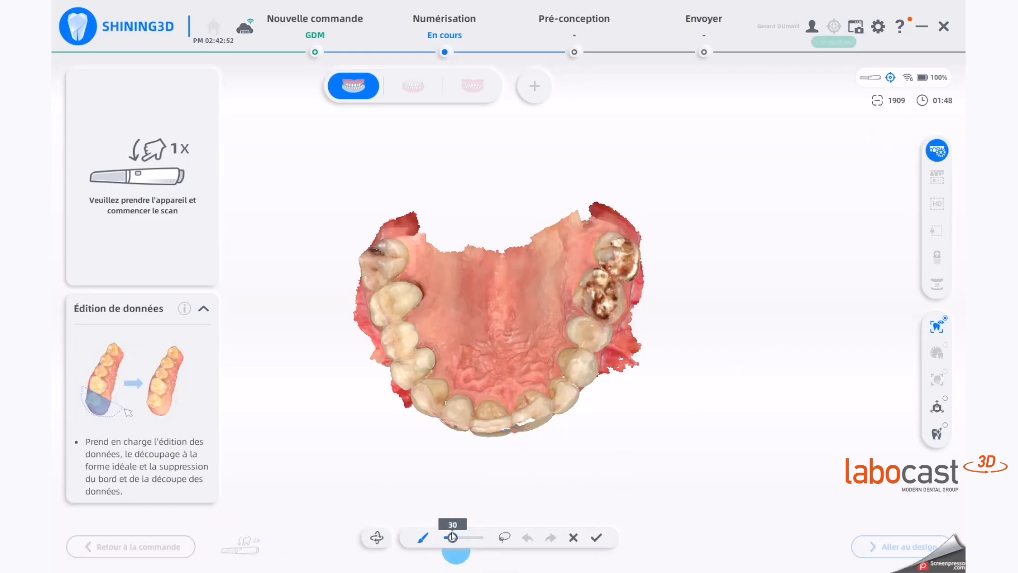
drag(458, 538, 460, 538)
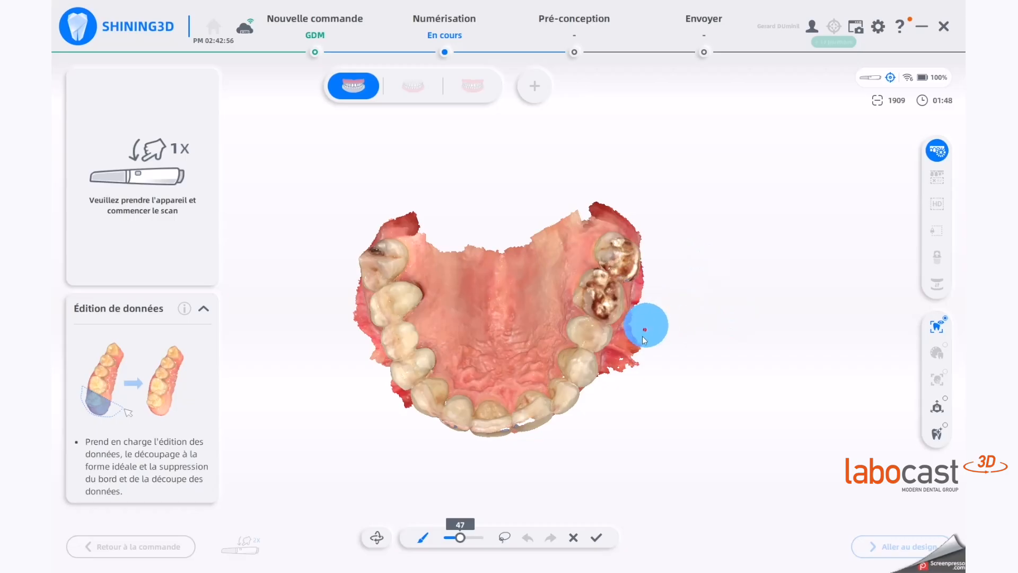
Step: Brush-erase scan data on the jaw and undo those erasures
drag(644, 339, 623, 377)
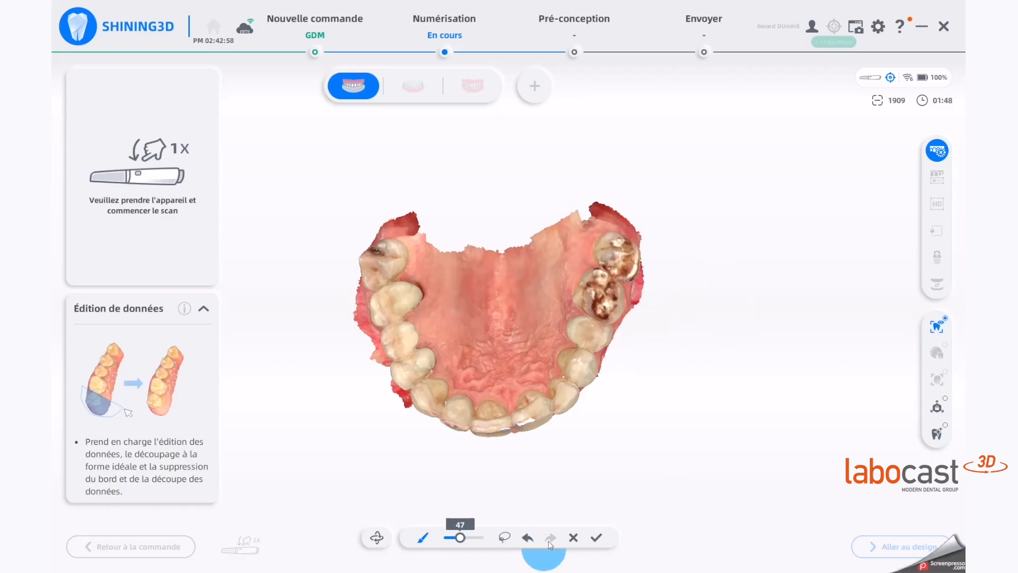
click(527, 537)
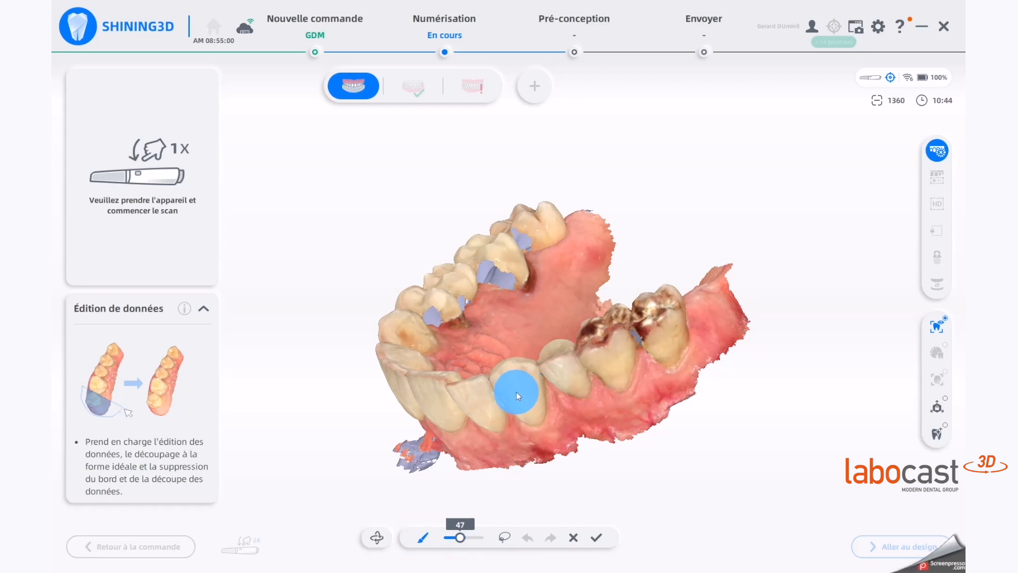
click(517, 393)
mouse_move(516, 393)
right_down()
mouse_move(579, 545)
mouse_move(743, 560)
mouse_move(536, 318)
mouse_move(495, 479)
right_up()
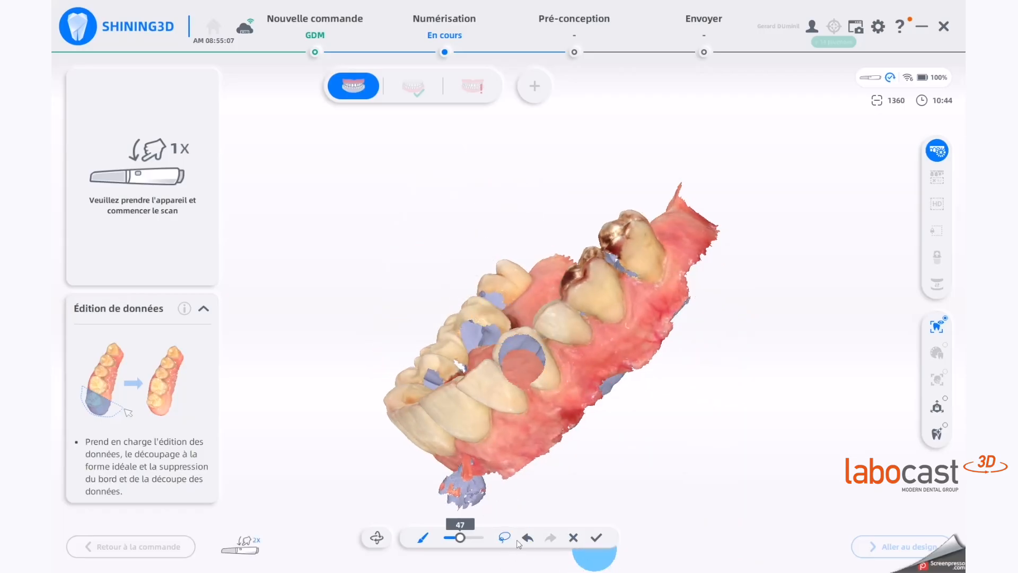
click(527, 537)
right_drag(521, 339, 629, 534)
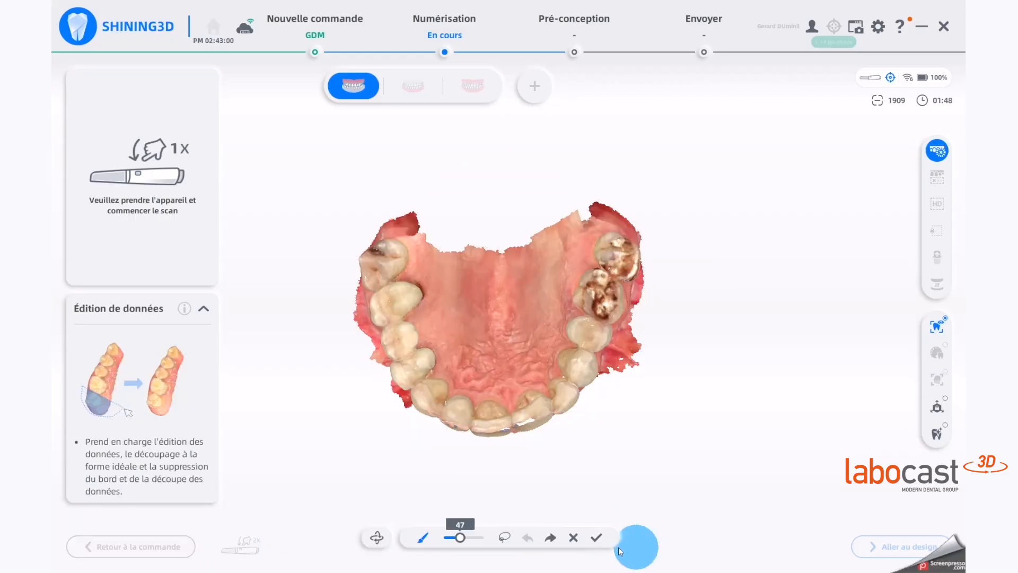
Step: Lasso-select the excess scan data along the jaw's outer edge and confirm the data edit
click(505, 537)
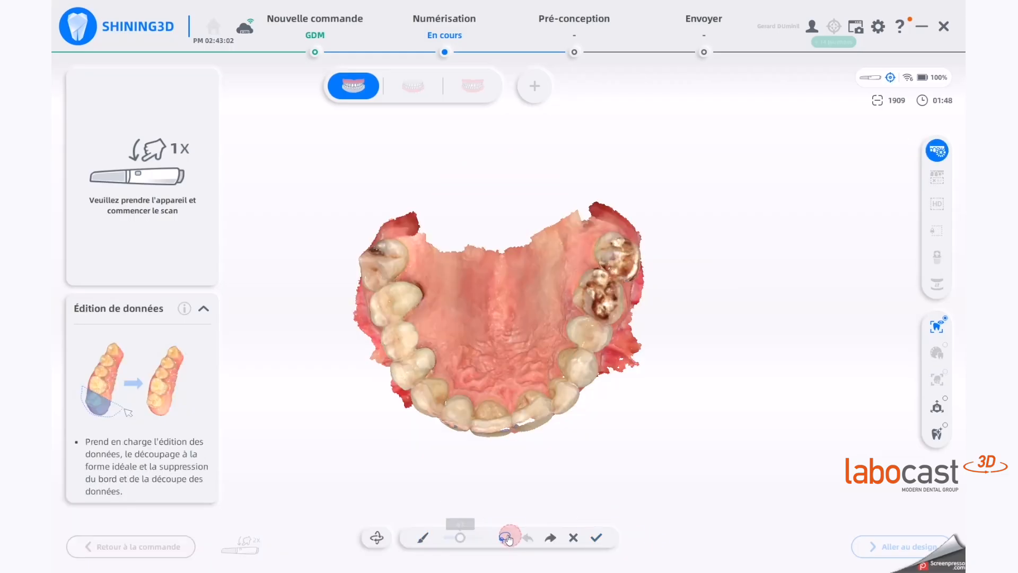
right_drag(519, 488, 643, 350)
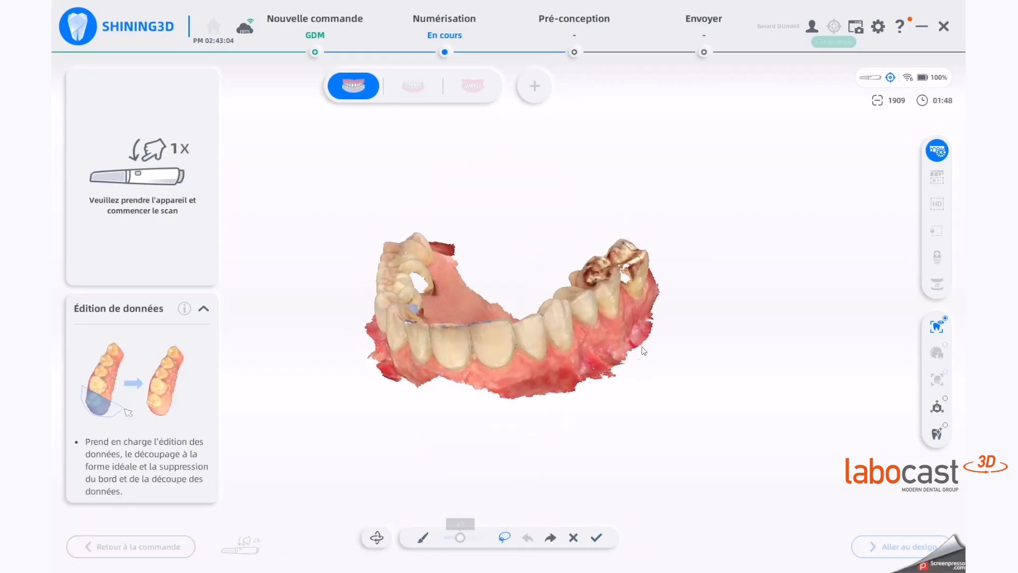
mouse_move(643, 347)
mouse_down()
mouse_move(542, 376)
mouse_move(475, 438)
mouse_move(640, 376)
mouse_up()
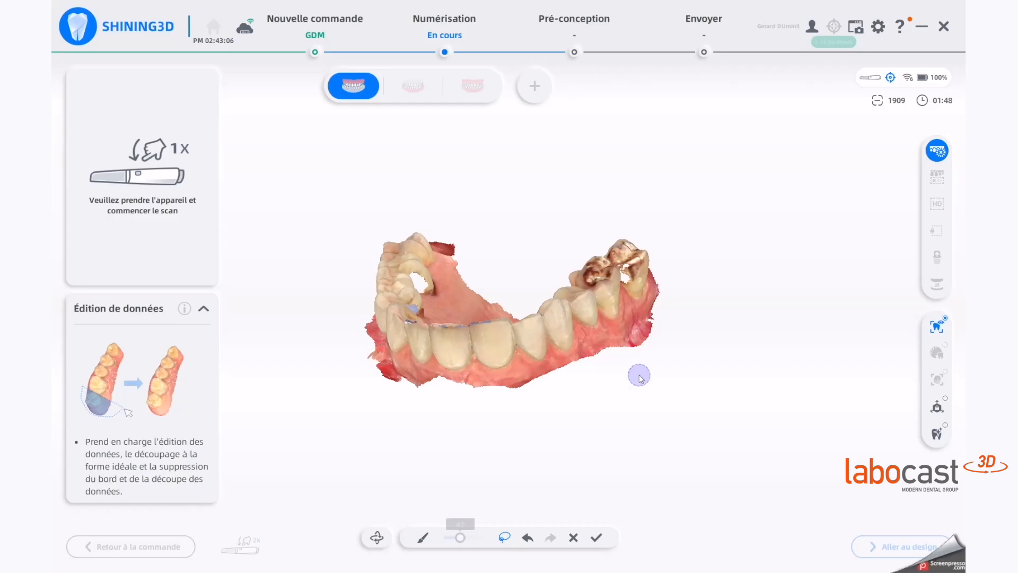
right_drag(513, 360, 403, 230)
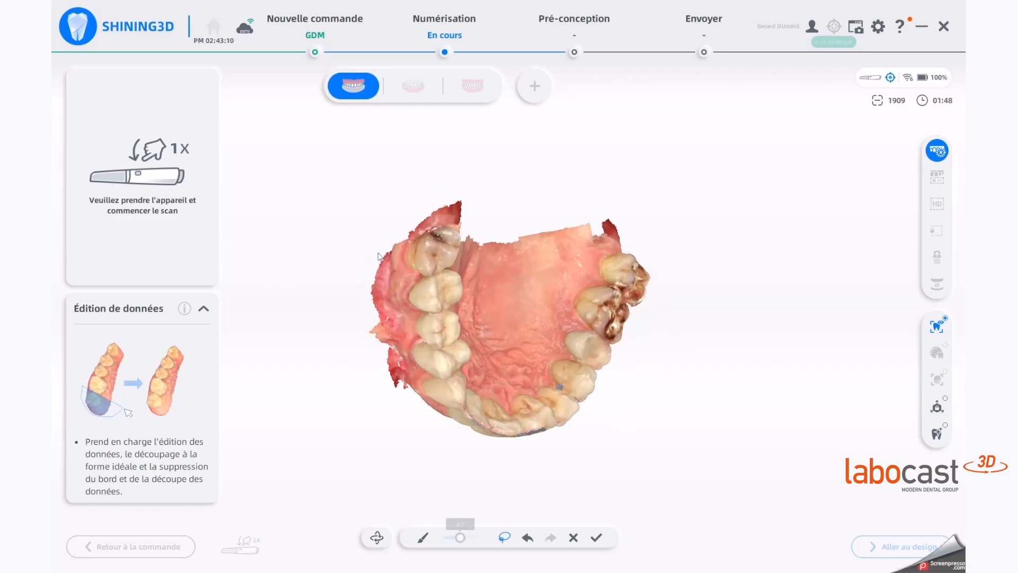
mouse_move(363, 243)
mouse_down()
mouse_move(412, 420)
mouse_move(364, 430)
mouse_up()
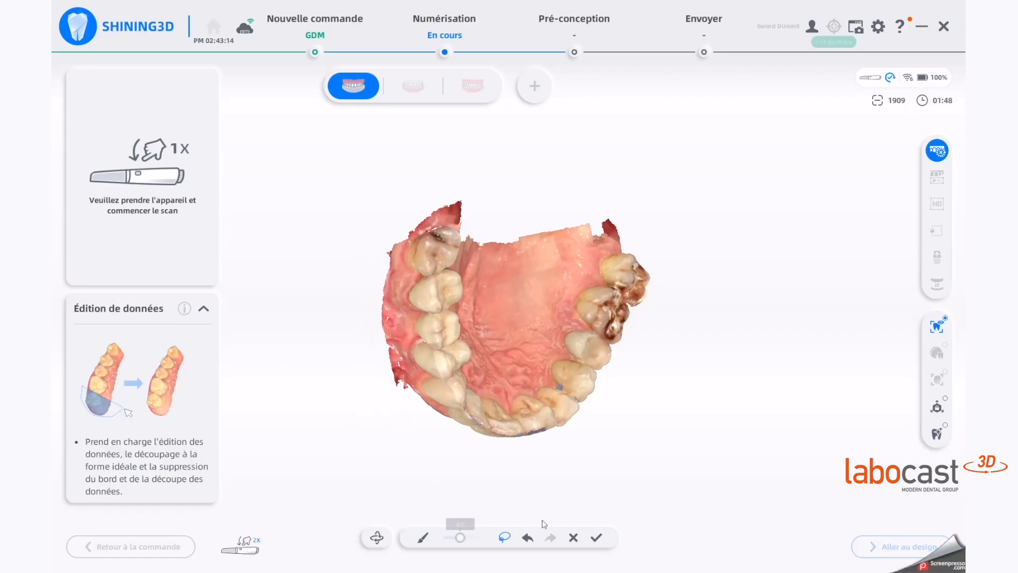
right_drag(541, 520, 525, 254)
right_drag(517, 392, 362, 316)
right_drag(422, 352, 619, 339)
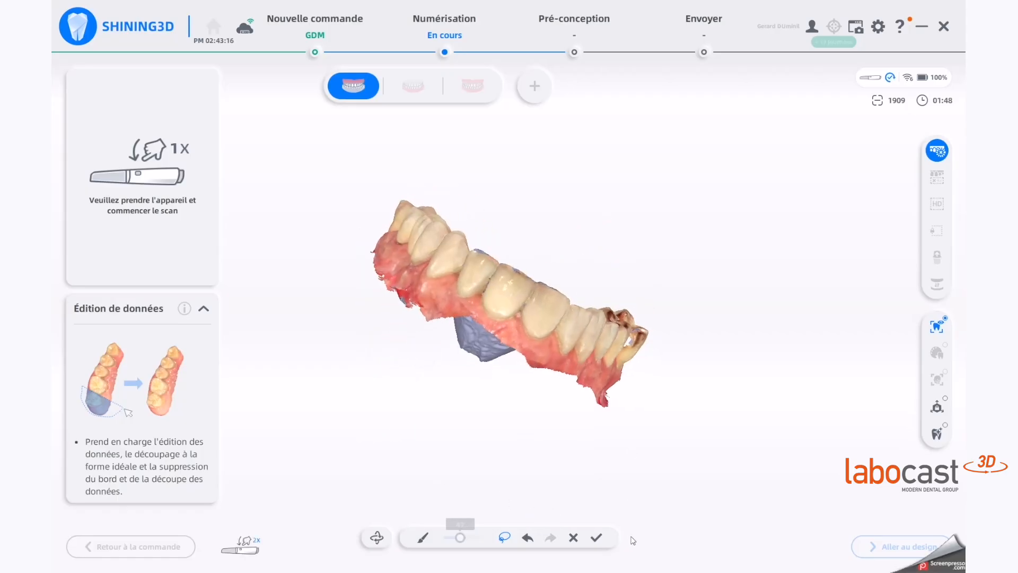
click(596, 539)
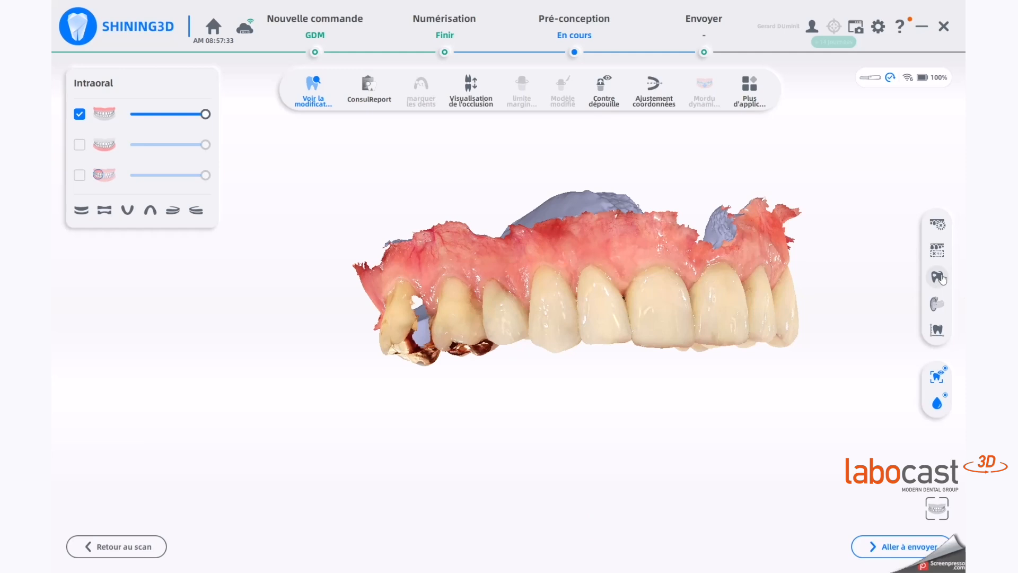
Step: Fill the holes in the upper jaw scan with the fill interval set to 96%
click(936, 277)
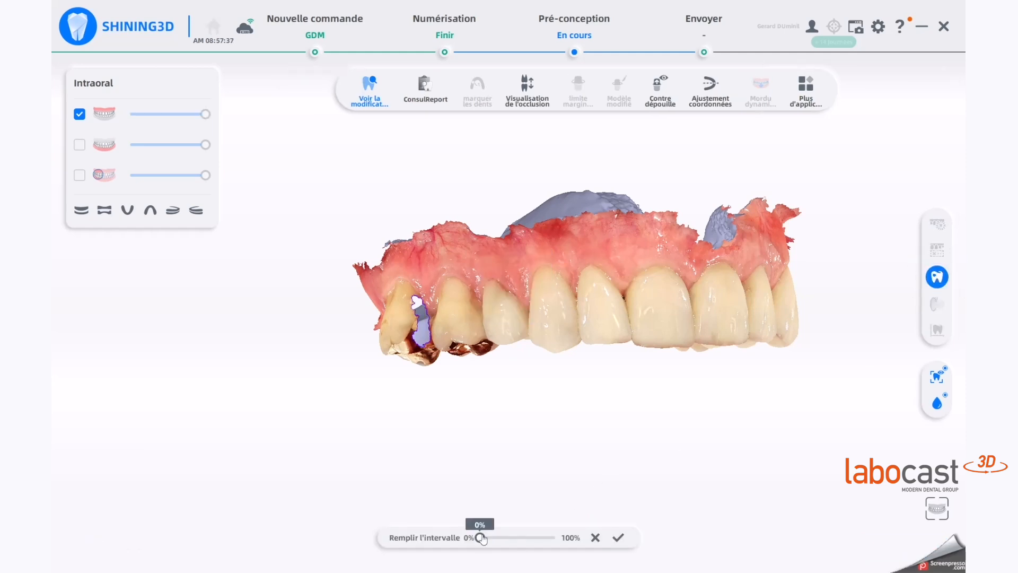
drag(480, 537, 523, 546)
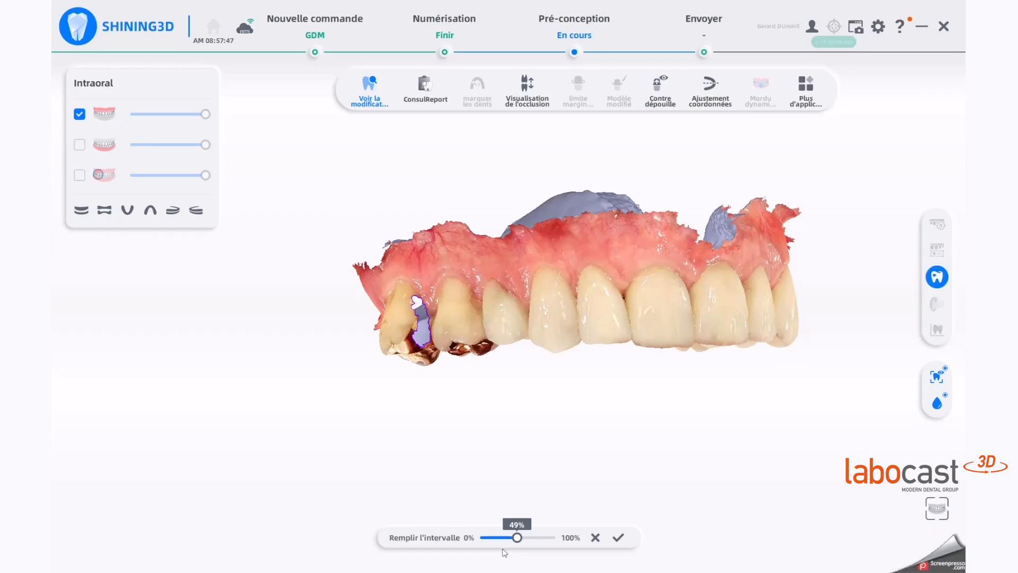
drag(517, 537, 568, 544)
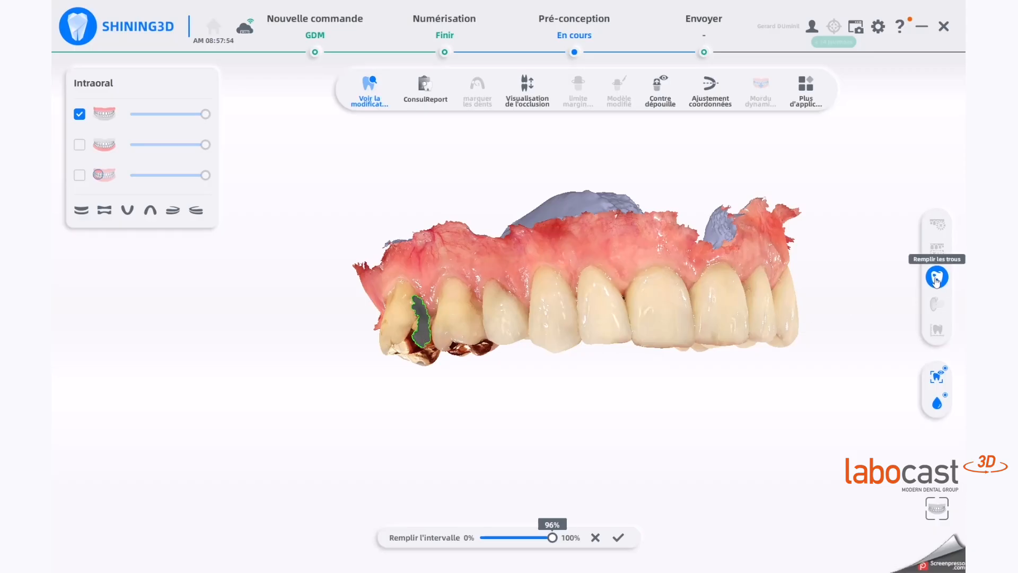
click(936, 279)
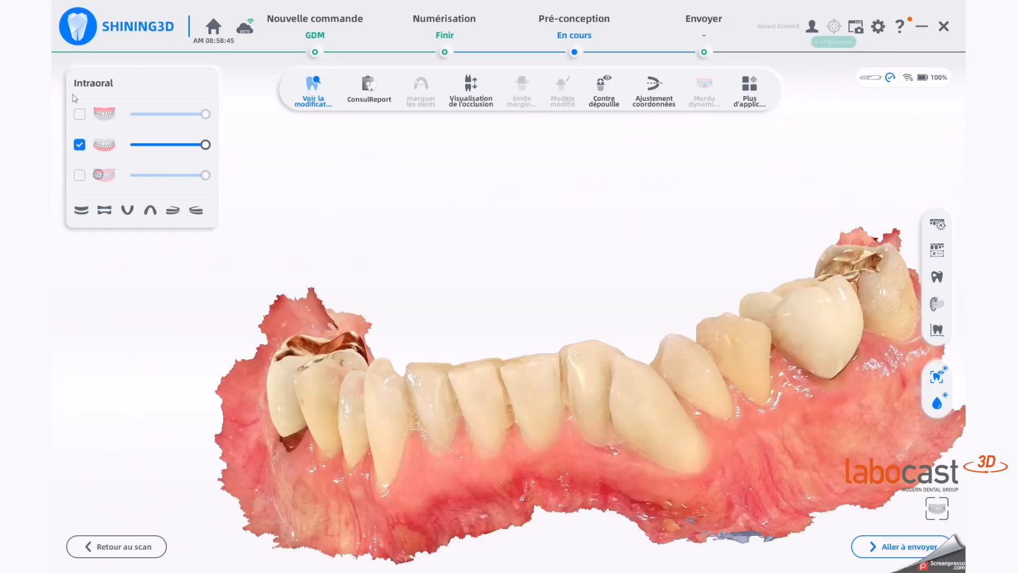
Step: Fit the view and orbit and zoom around both jaws to inspect the final scan
click(936, 509)
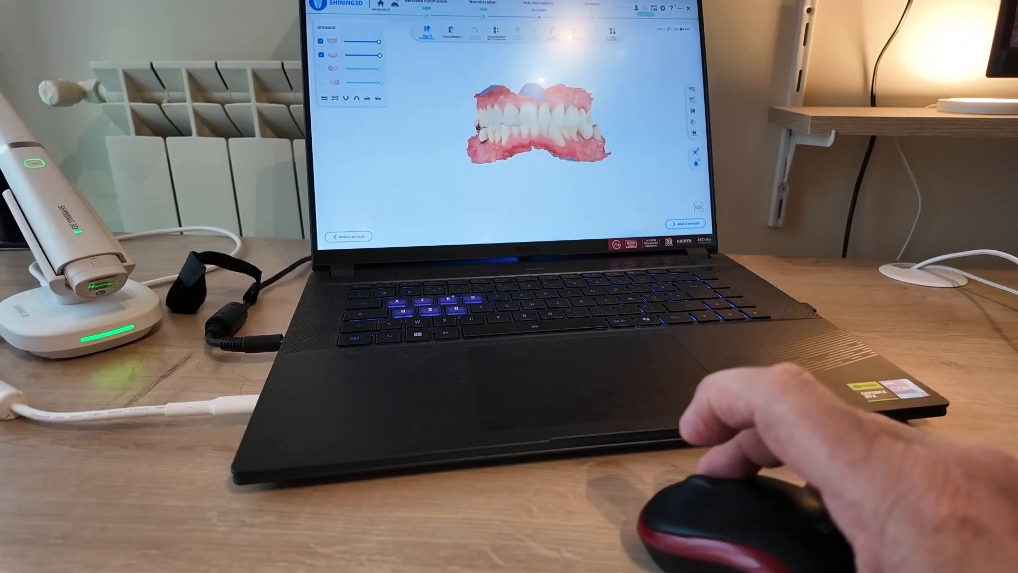
mouse_move(474, 122)
mouse_down()
mouse_move(451, 124)
mouse_move(501, 125)
mouse_move(465, 120)
mouse_move(490, 123)
mouse_move(475, 142)
mouse_up()
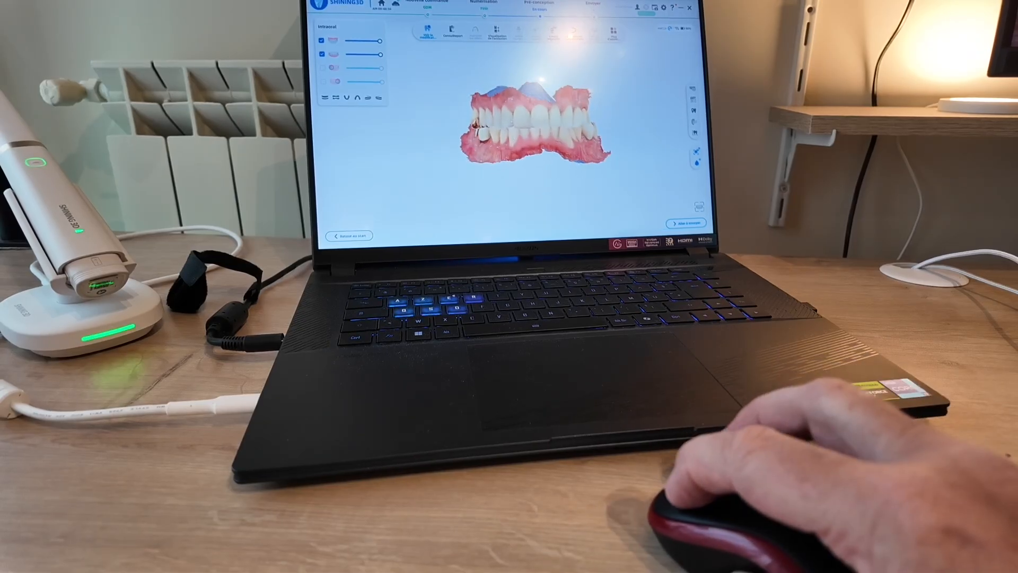
mouse_move(513, 125)
middle_down()
mouse_move(433, 135)
mouse_move(523, 147)
mouse_move(512, 108)
mouse_move(494, 99)
mouse_move(487, 140)
mouse_move(496, 134)
middle_up()
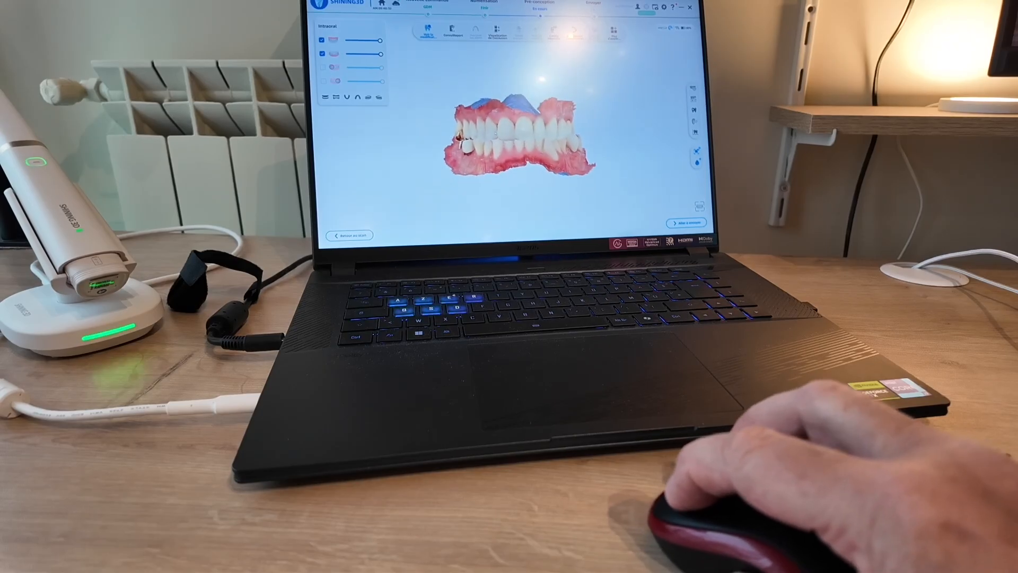
scroll(505, 132, up, 5)
scroll(504, 127, down, 4)
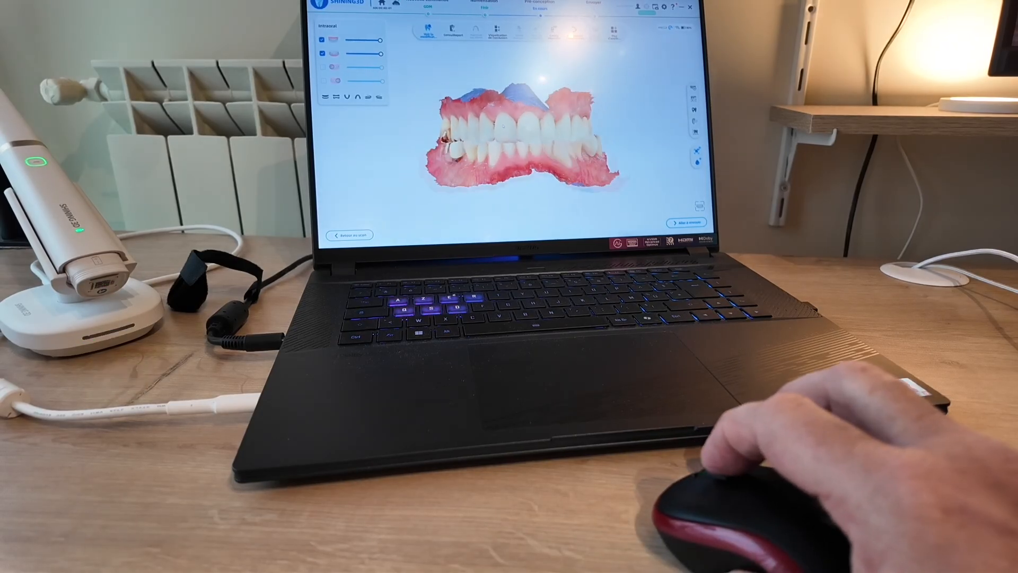
scroll(519, 136, up, 2)
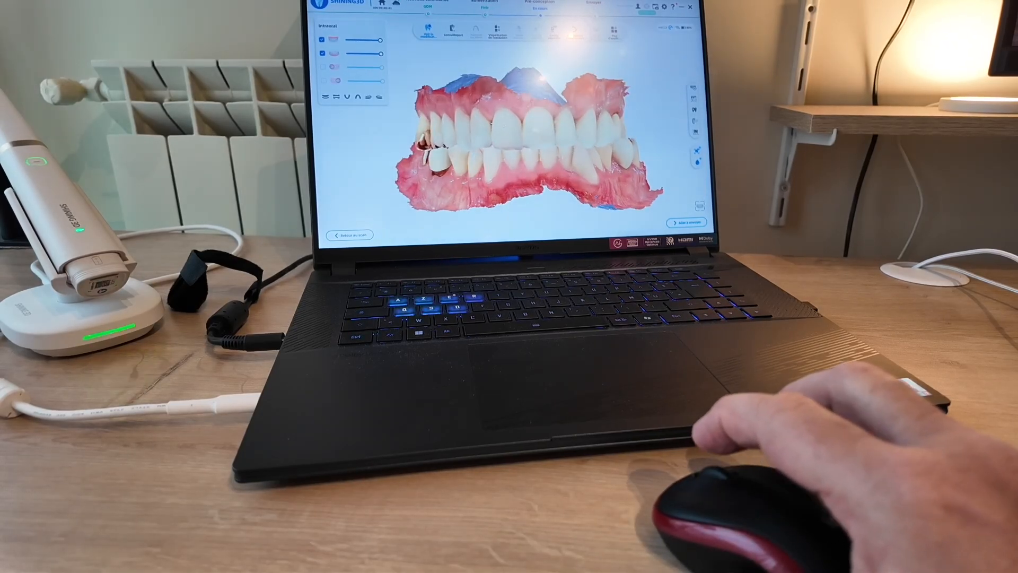